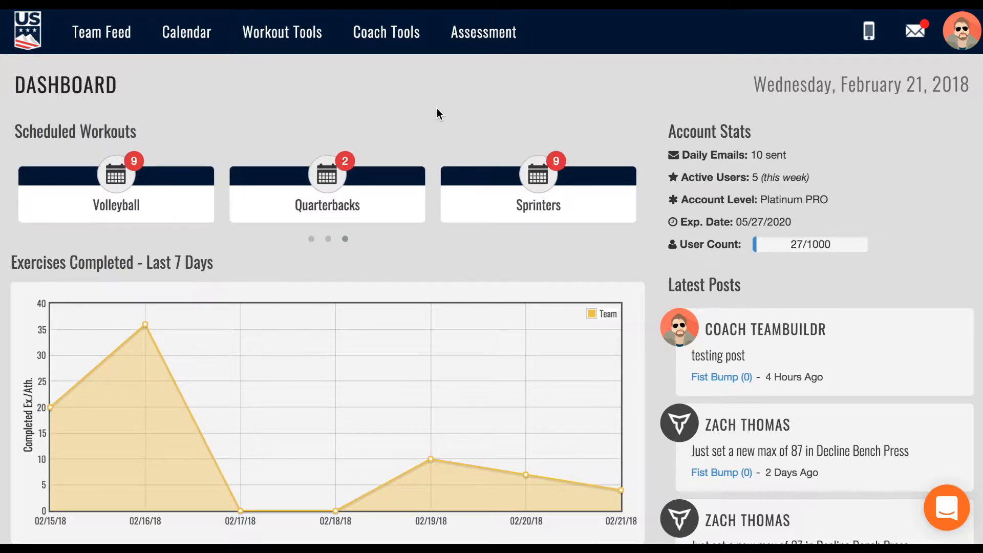
# Open the Coach Tools menu from the top navigation bar.
pyautogui.moveTo(395, 46)
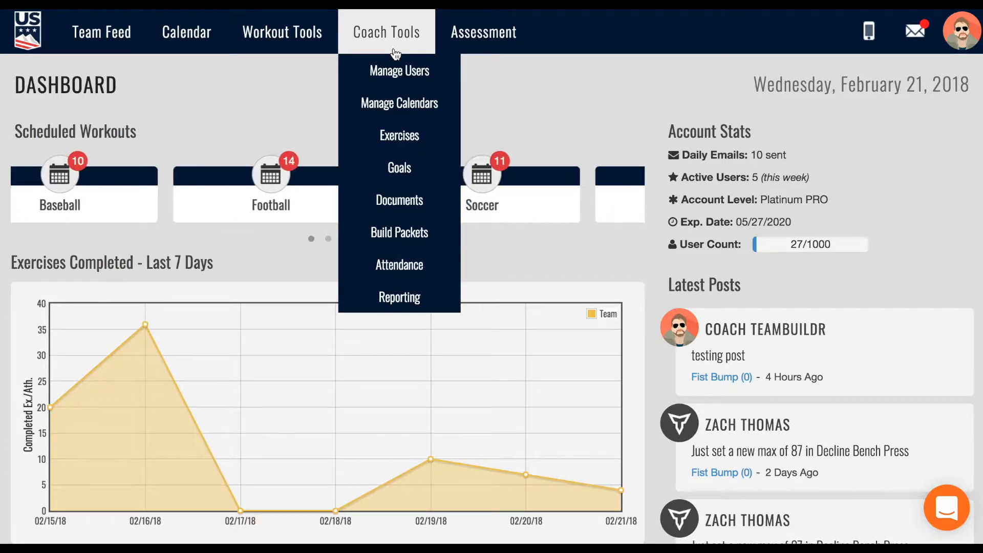
# Go to Manage Users, show the coaches list, and start a new coach entry.
pyautogui.click(426, 74)
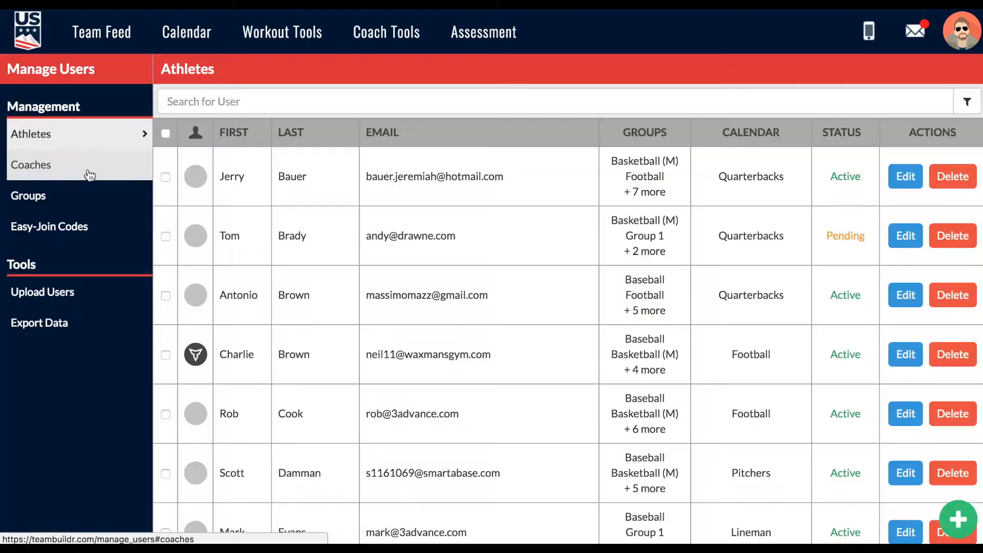
pyautogui.click(89, 175)
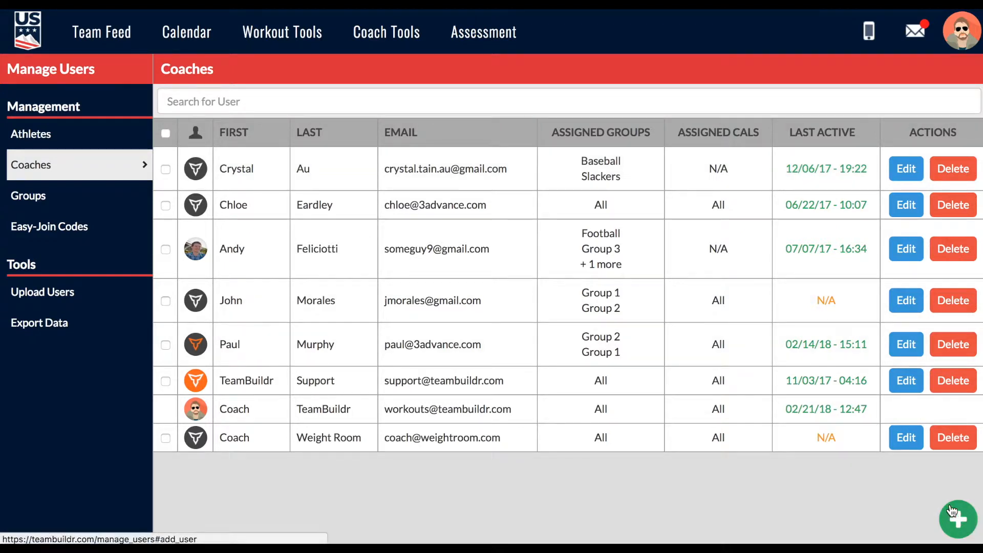
pyautogui.click(959, 520)
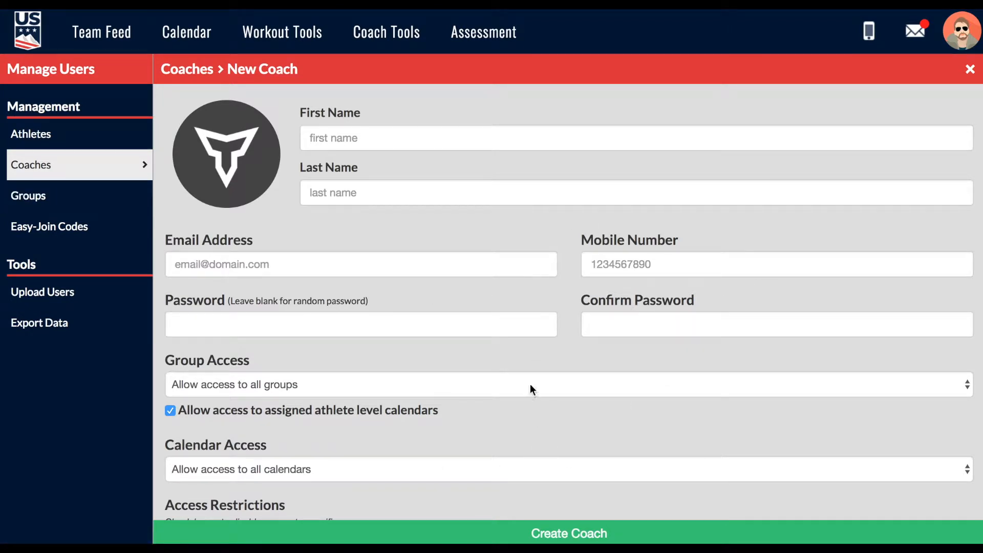
# Enter the new coach's first name, last name and e-mail address.
pyautogui.click(348, 144)
pyautogui.write('John')
pyautogui.press('Tab')
pyautogui.write('Doe')
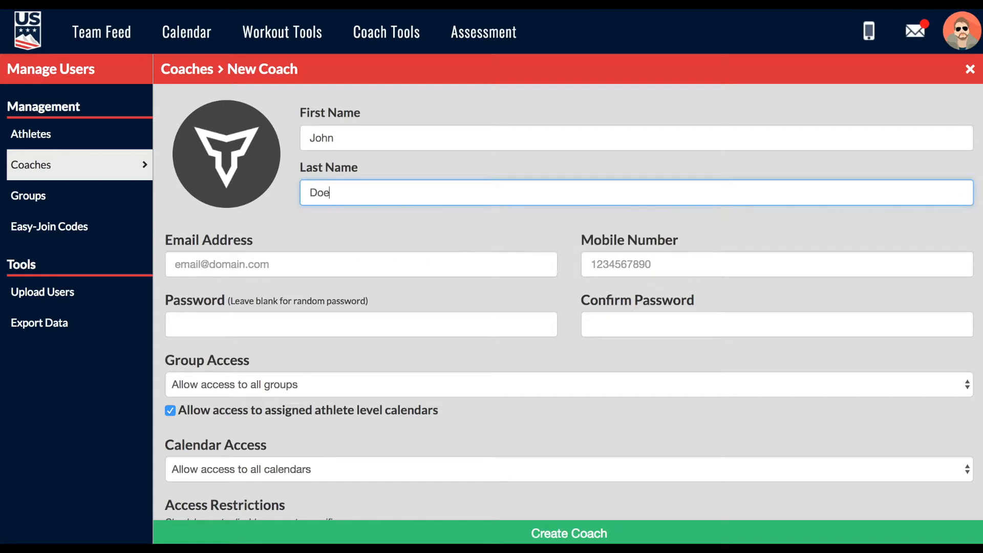
pyautogui.click(322, 261)
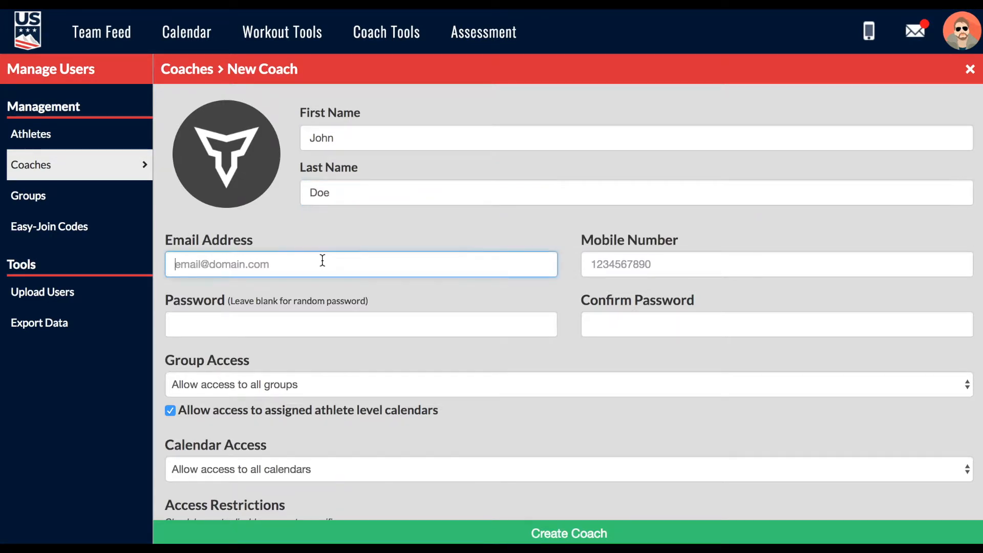
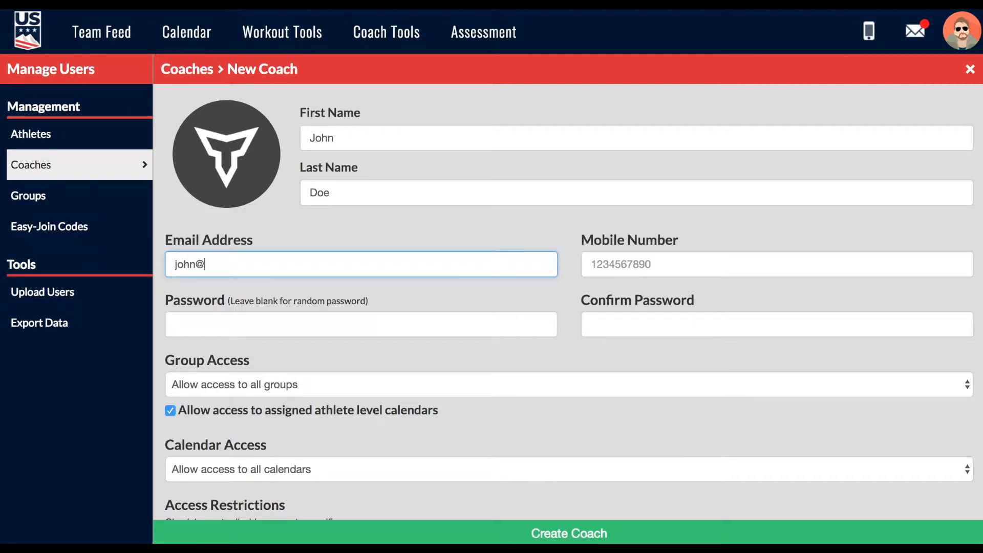
# Scroll to the access settings and set Group Access to 'Access to selected groups only'.
pyautogui.click(544, 208)
pyautogui.scroll(-1, 362, 335)
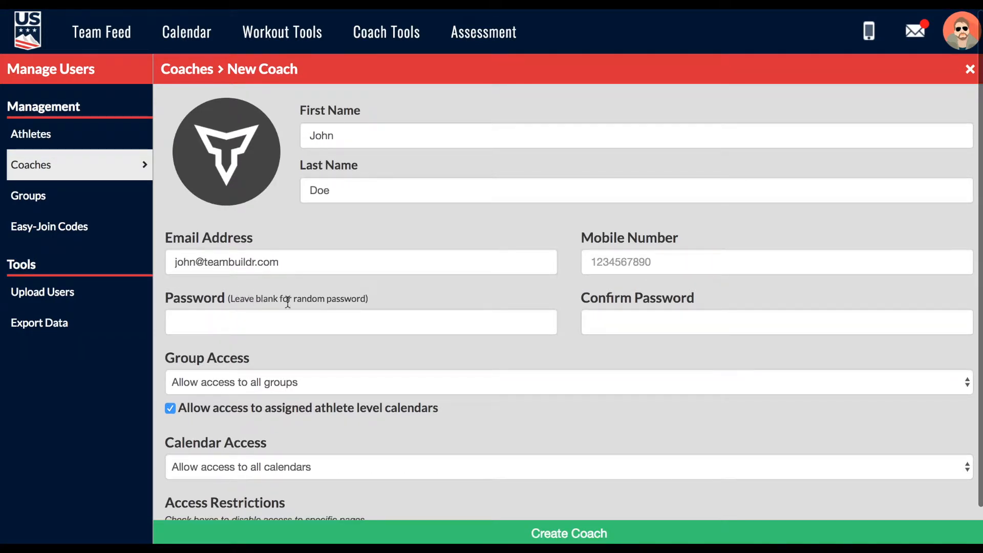
pyautogui.scroll(-3, 353, 340)
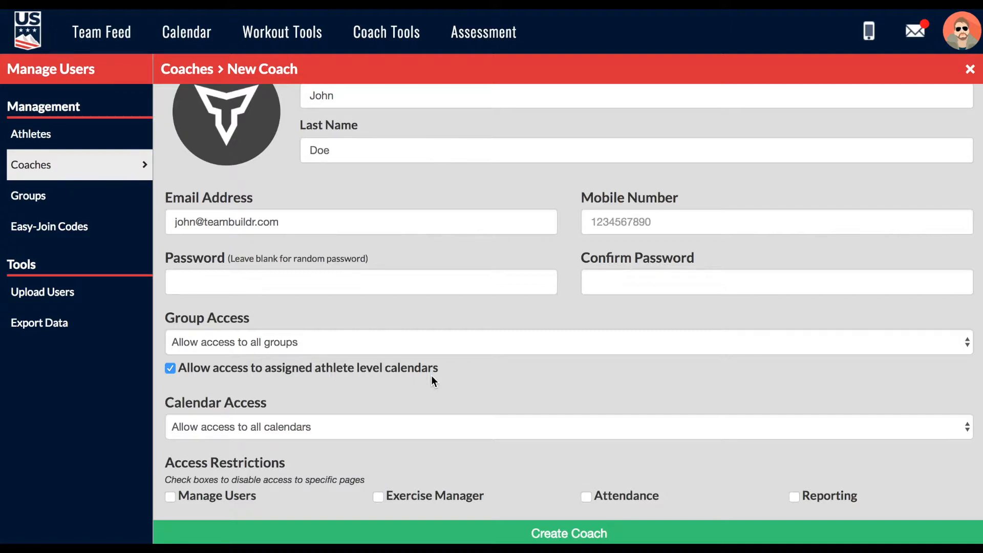
pyautogui.moveTo(166, 316); pyautogui.dragTo(249, 320)
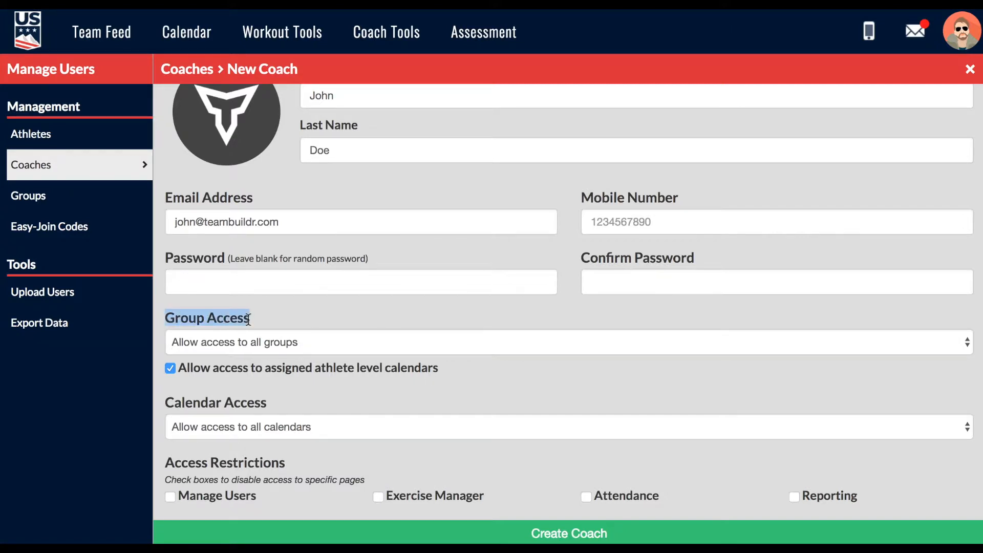
pyautogui.click(167, 404)
pyautogui.moveTo(167, 404); pyautogui.dragTo(277, 402)
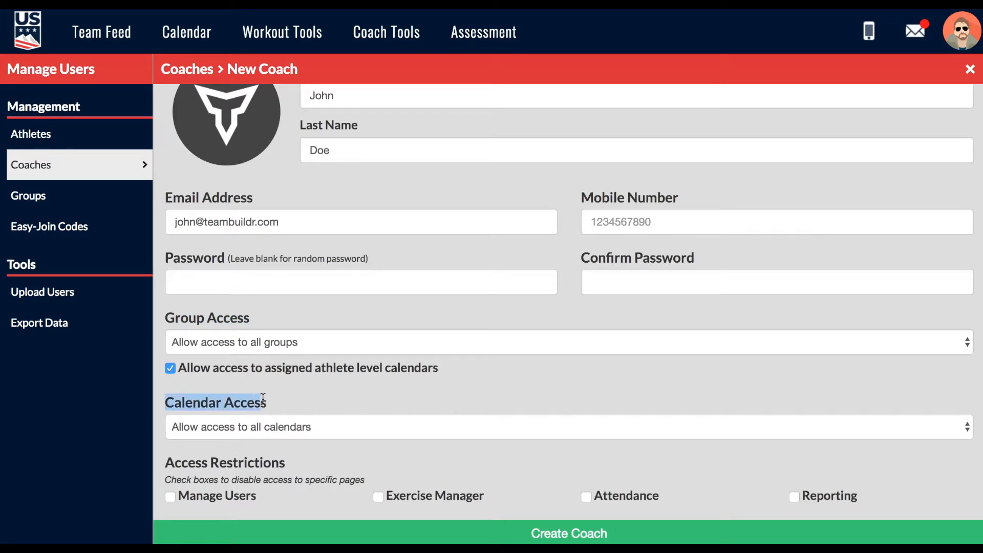
pyautogui.click(279, 398)
pyautogui.click(266, 340)
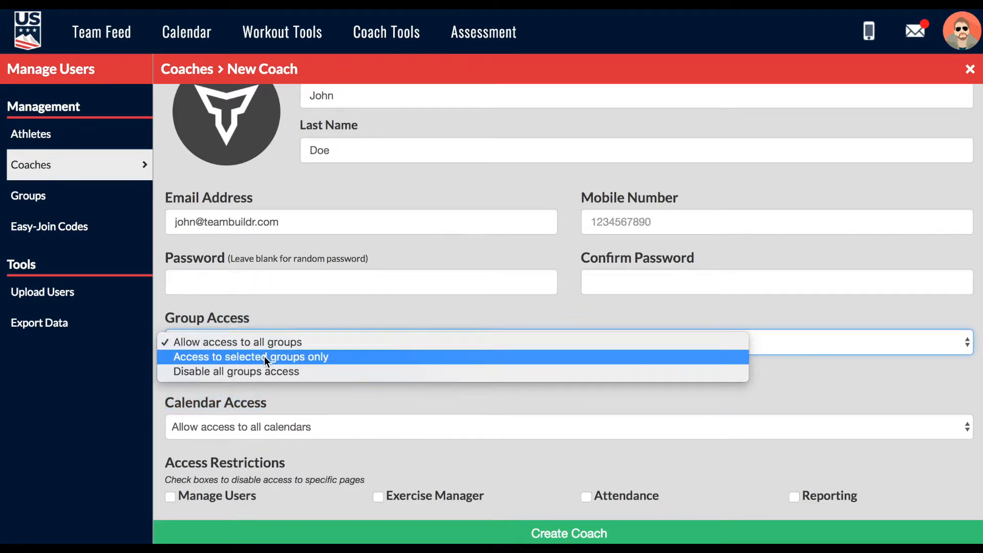
pyautogui.click(264, 357)
# Select the Baseball, Football and Coaches groups for the coach.
pyautogui.click(261, 388)
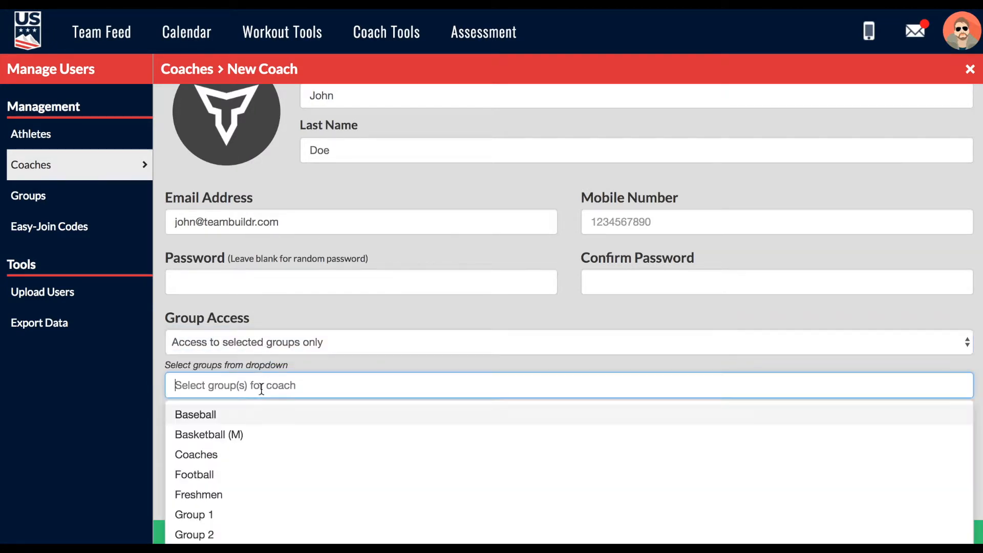
pyautogui.click(249, 414)
pyautogui.click(269, 379)
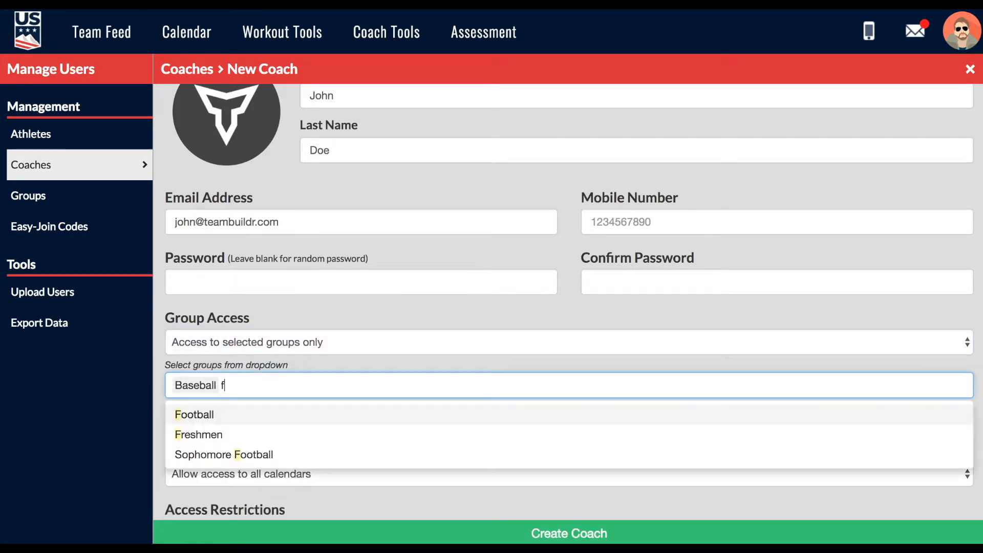
pyautogui.click(252, 415)
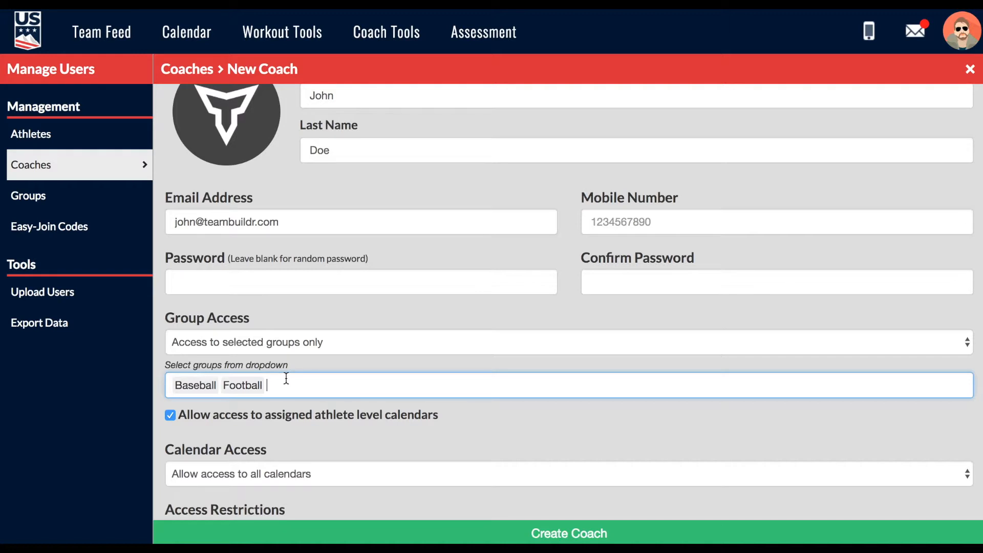
pyautogui.write('c')
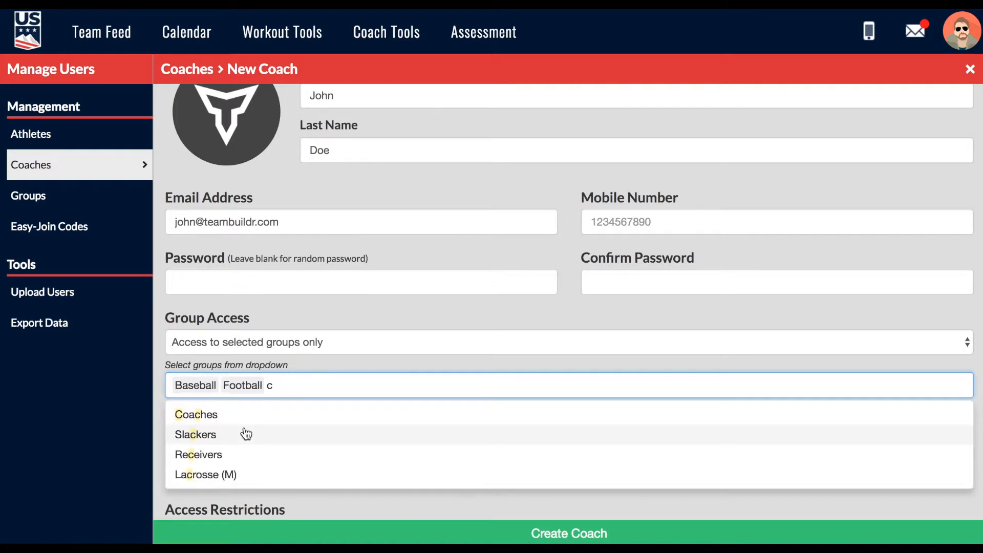
pyautogui.click(247, 413)
pyautogui.click(341, 365)
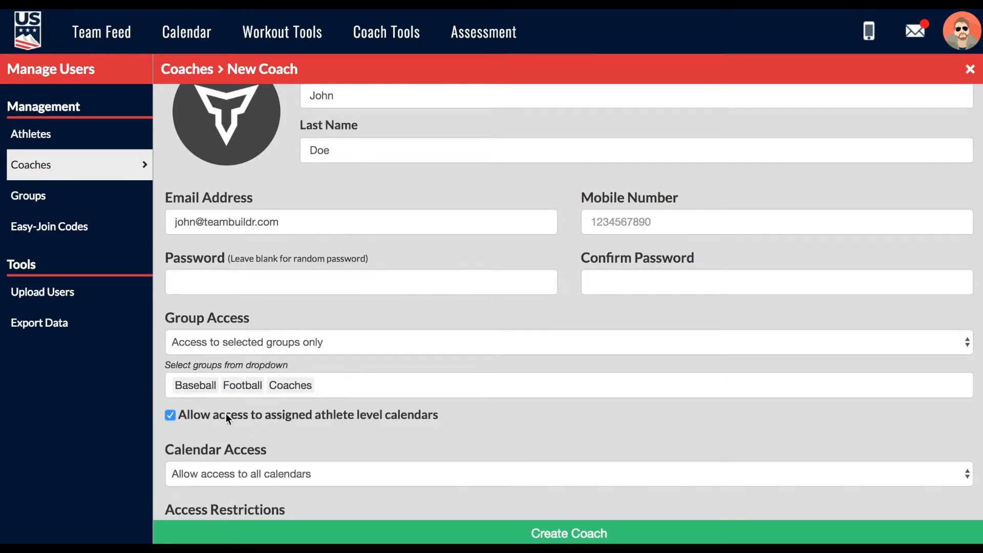
pyautogui.scroll(-2, 225, 414)
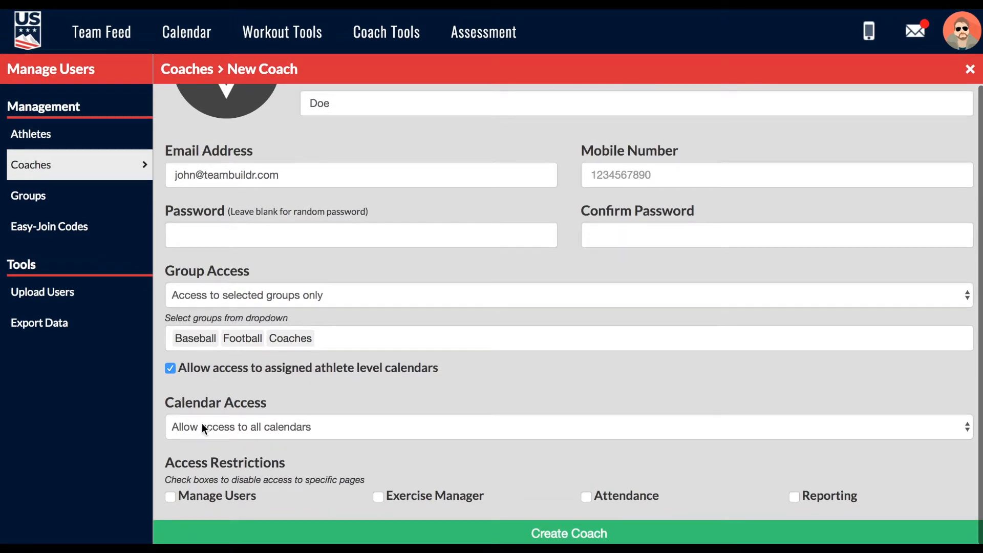
pyautogui.click(205, 427)
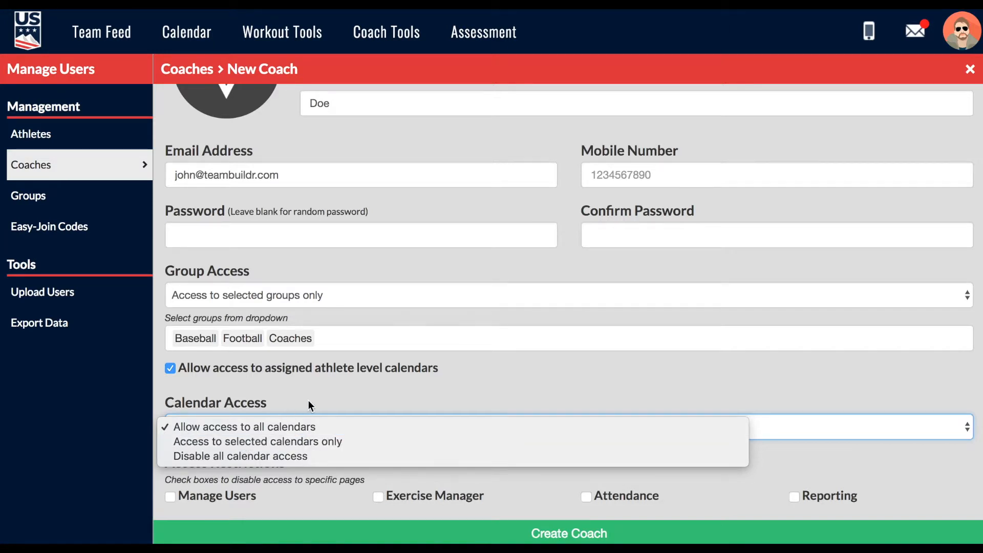
# Remove the Baseball, Football and Coaches groups from the coach's group access.
pyautogui.click(315, 381)
pyautogui.click(337, 330)
pyautogui.press('BackSpace')
pyautogui.press('BackSpace')
pyautogui.press('BackSpace')
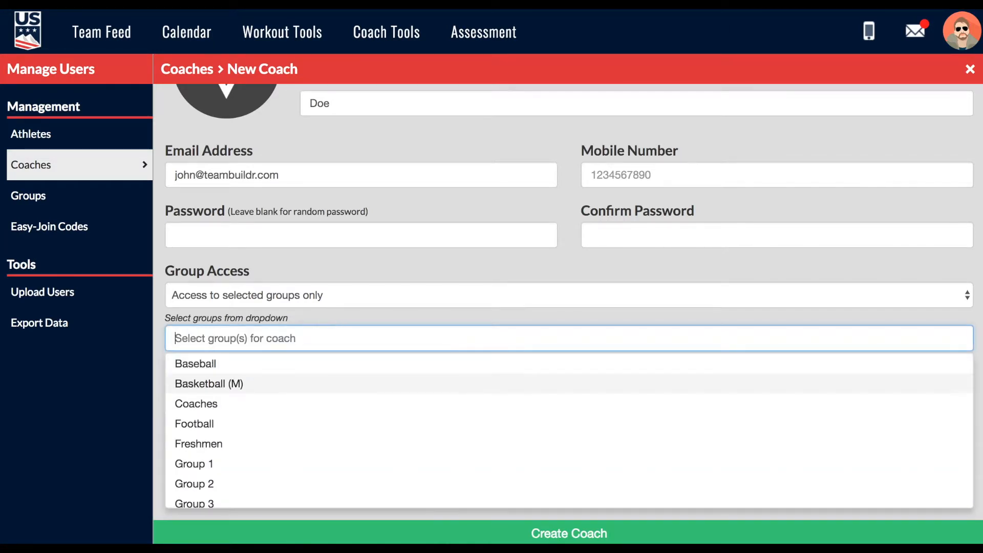
pyautogui.click(362, 318)
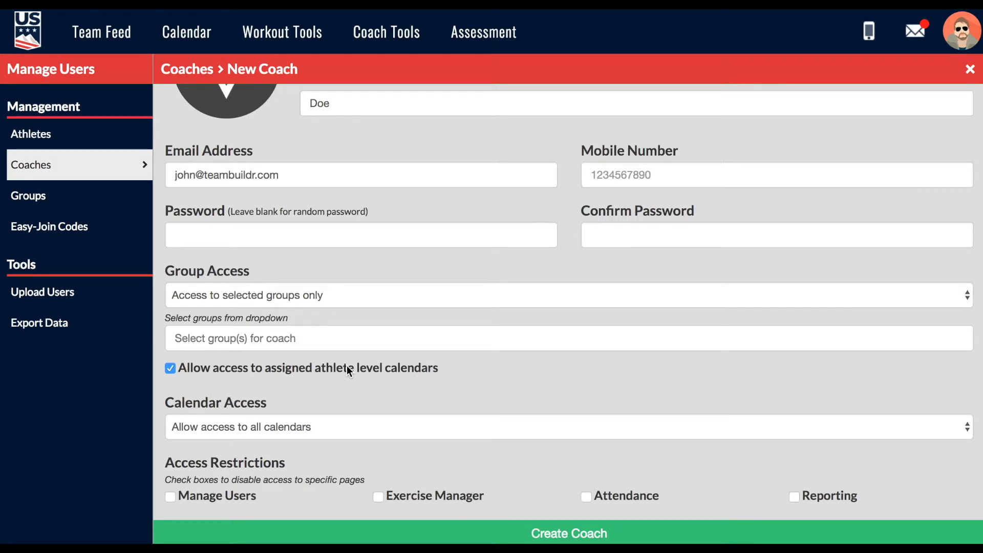
# Keep selected-groups access with Baseball only, and set Calendar Access to 'Disable all calendar access'.
pyautogui.click(289, 293)
pyautogui.click(289, 293)
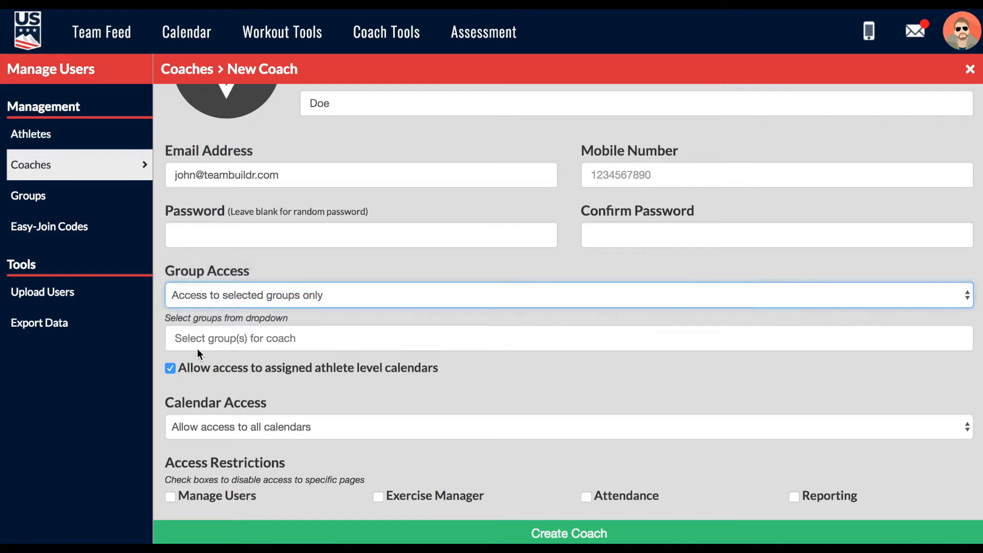
pyautogui.click(197, 348)
pyautogui.click(224, 364)
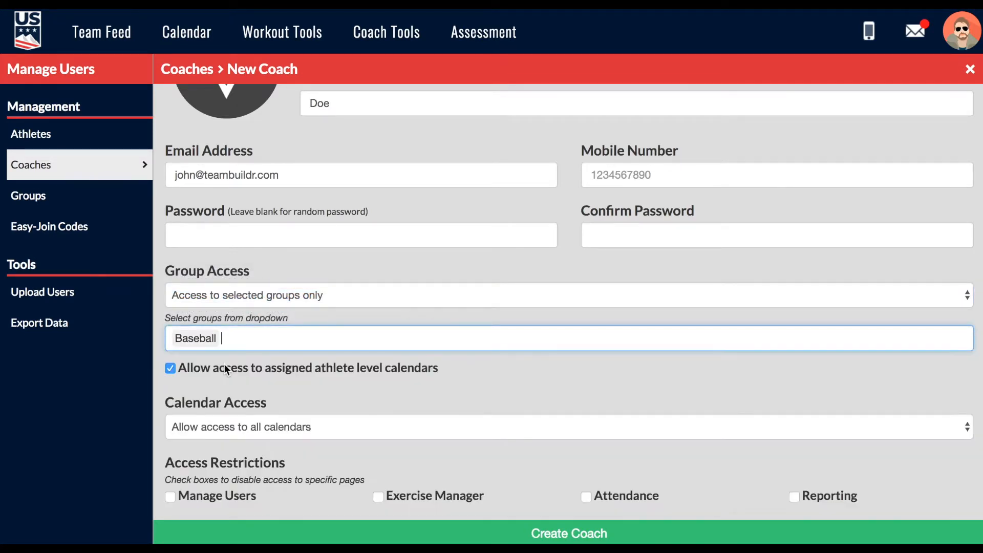
pyautogui.click(220, 426)
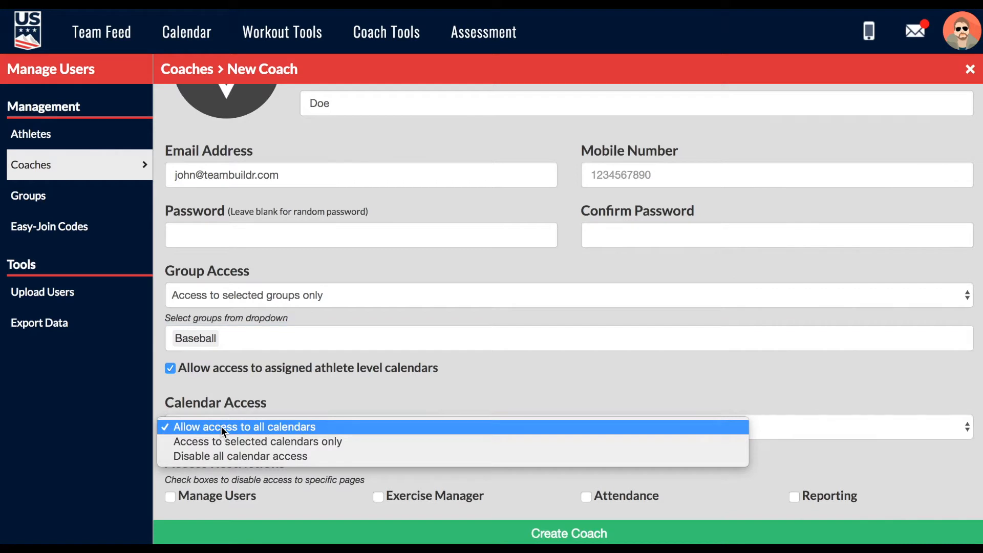
pyautogui.click(223, 452)
pyautogui.moveTo(166, 401); pyautogui.dragTo(267, 400)
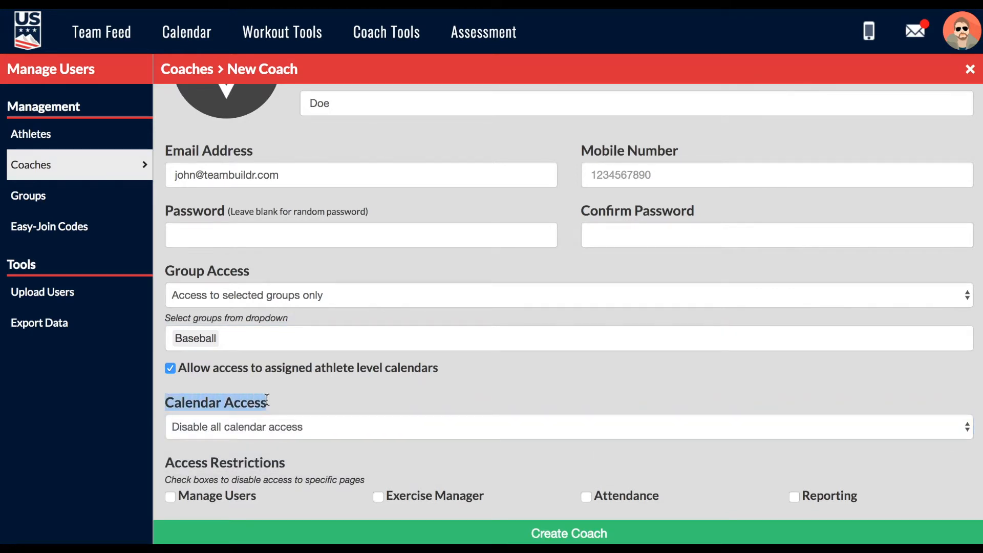
# Scroll down past the calendar settings toward the Access Restrictions section.
pyautogui.click(268, 402)
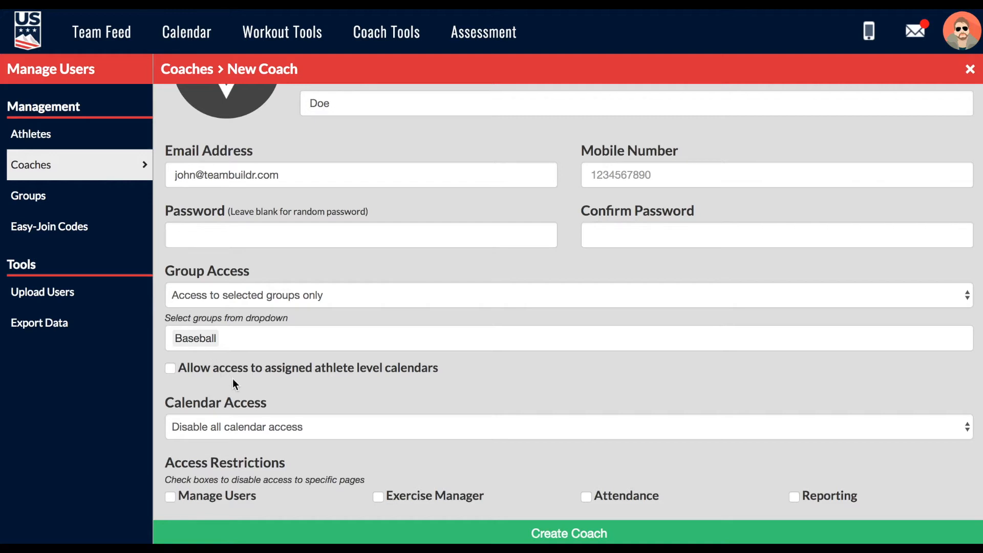
pyautogui.scroll(-2, 268, 393)
# Restrict the coach from the Attendance page, leaving Manage Users unchecked.
pyautogui.click(217, 499)
pyautogui.click(217, 500)
pyautogui.click(585, 497)
# Scroll back to review the Group Access and Calendar Access settings.
pyautogui.scroll(3, 625, 225)
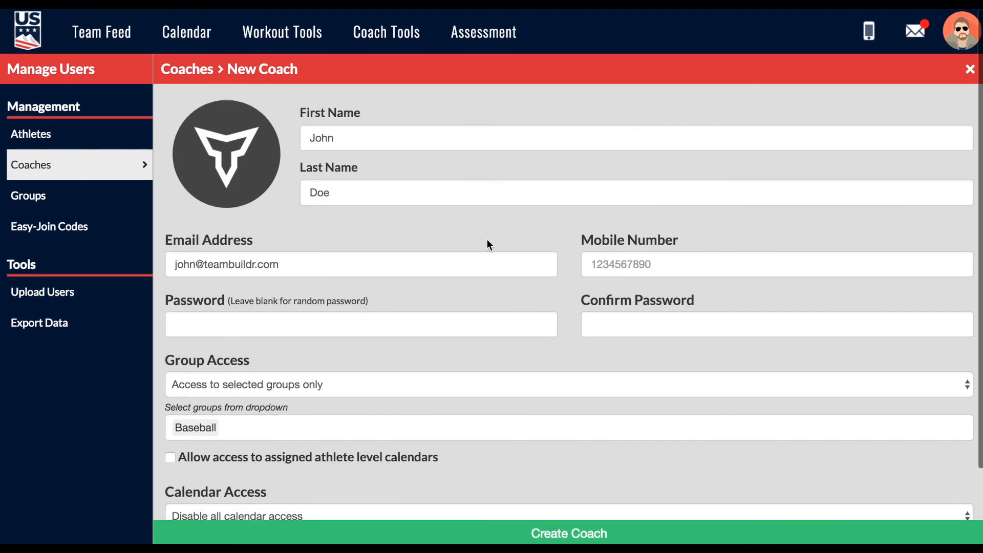
pyautogui.scroll(-2, 465, 273)
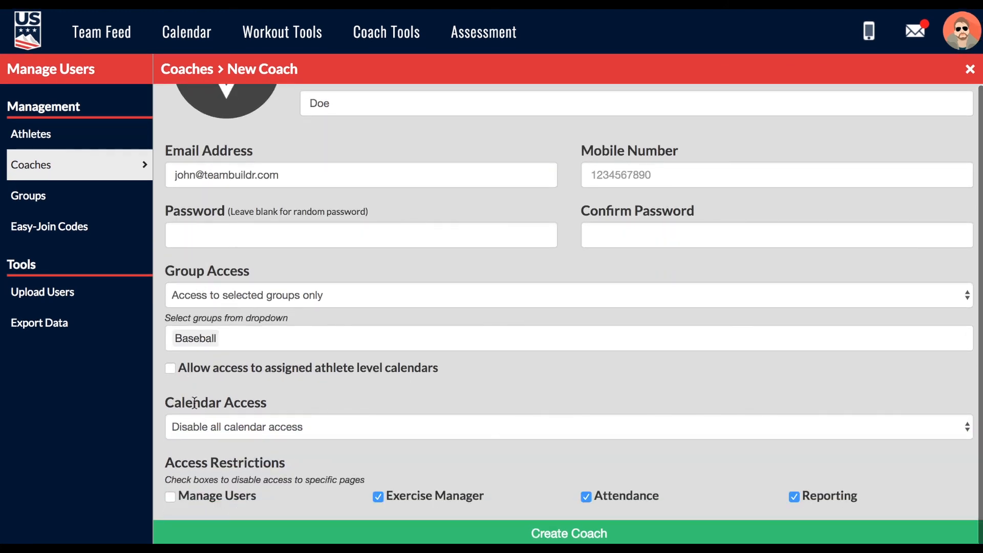
pyautogui.moveTo(164, 401); pyautogui.dragTo(281, 411)
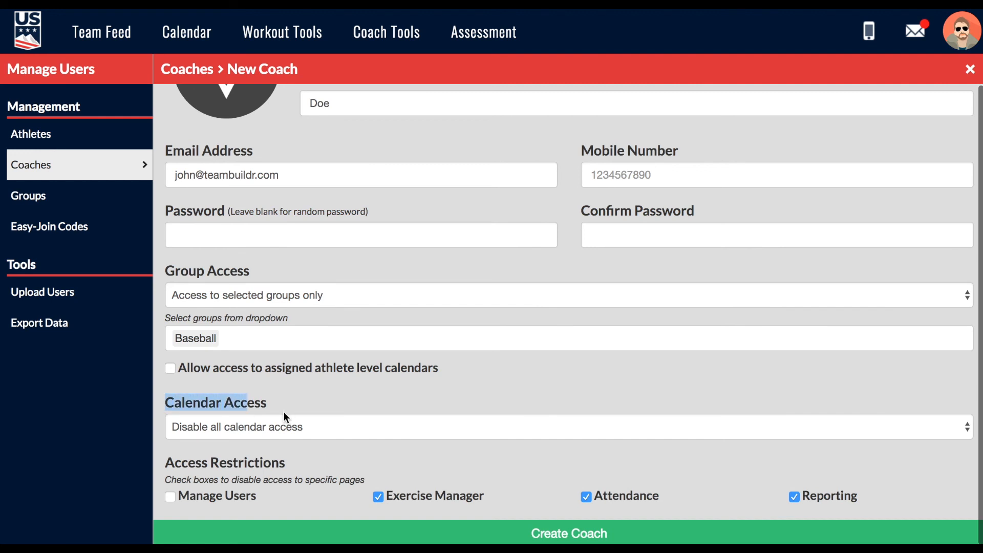
pyautogui.click(215, 264)
pyautogui.moveTo(165, 269); pyautogui.dragTo(251, 274)
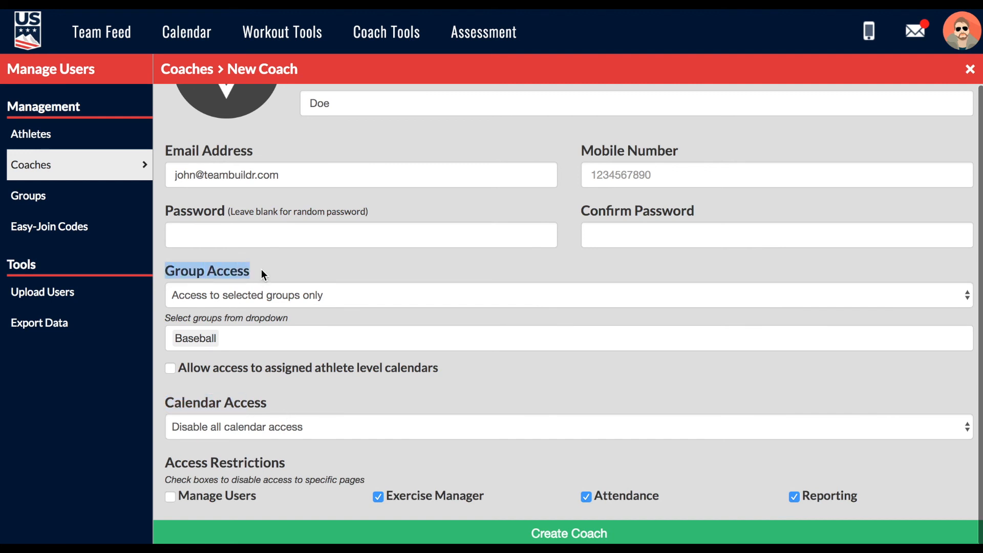
pyautogui.click(267, 272)
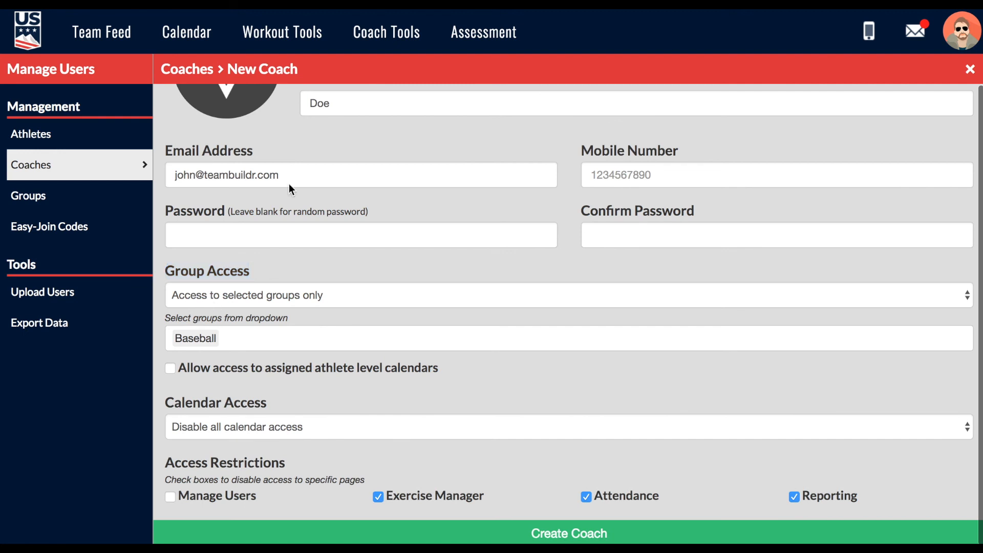